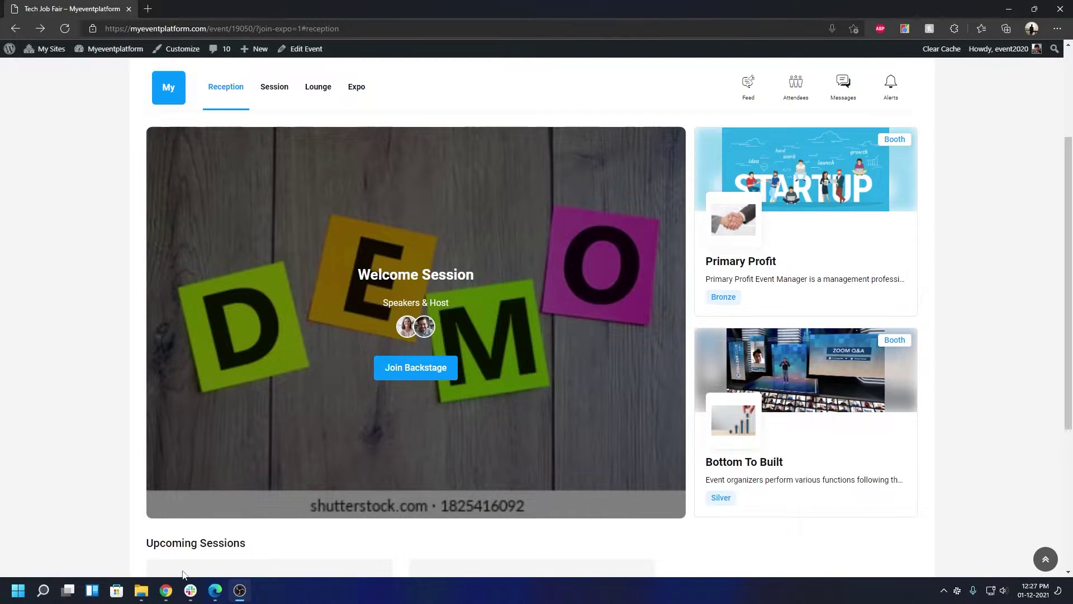
Bring up the attendee's Chrome window and open its Messages panel, which shows no direct messages.
{"action": "left_click", "coordinate": [227, 525]}
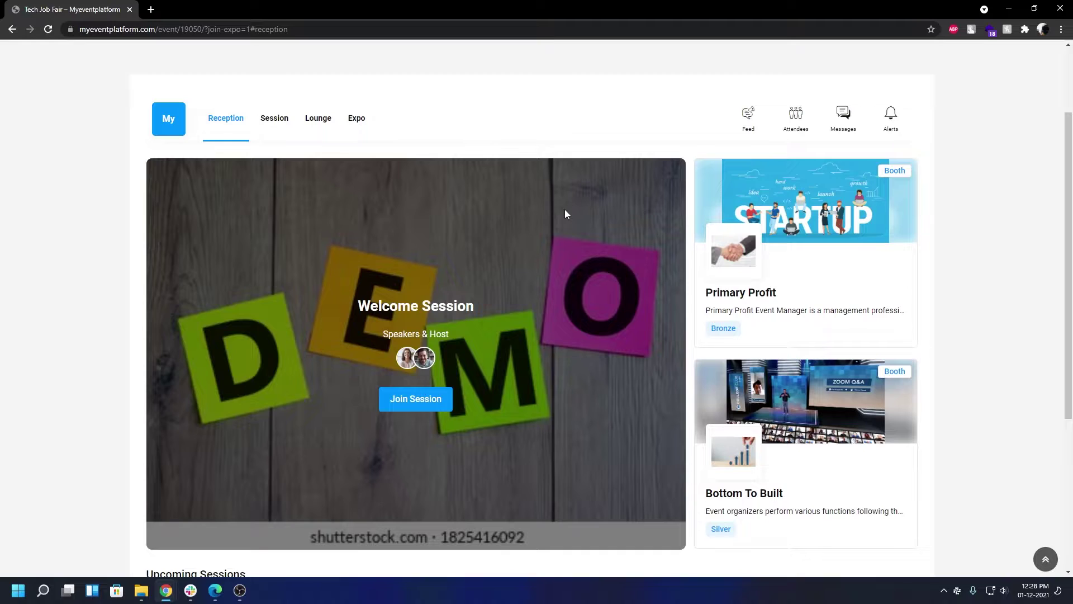
{"action": "left_click", "coordinate": [842, 126]}
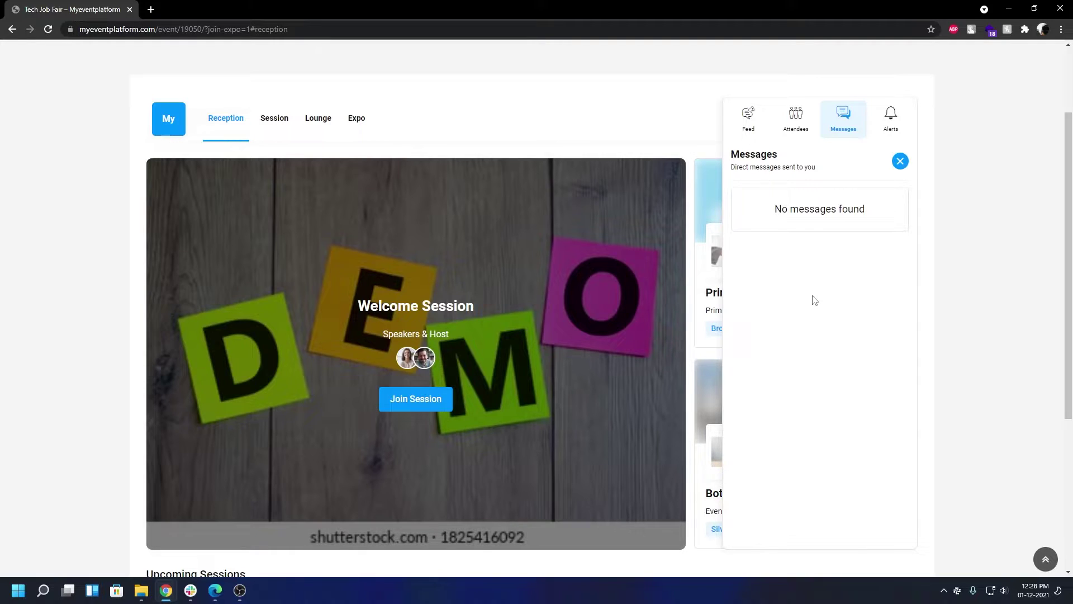
Open the Attendees panel and switch it from grid to detailed list view.
{"action": "left_click", "coordinate": [800, 133]}
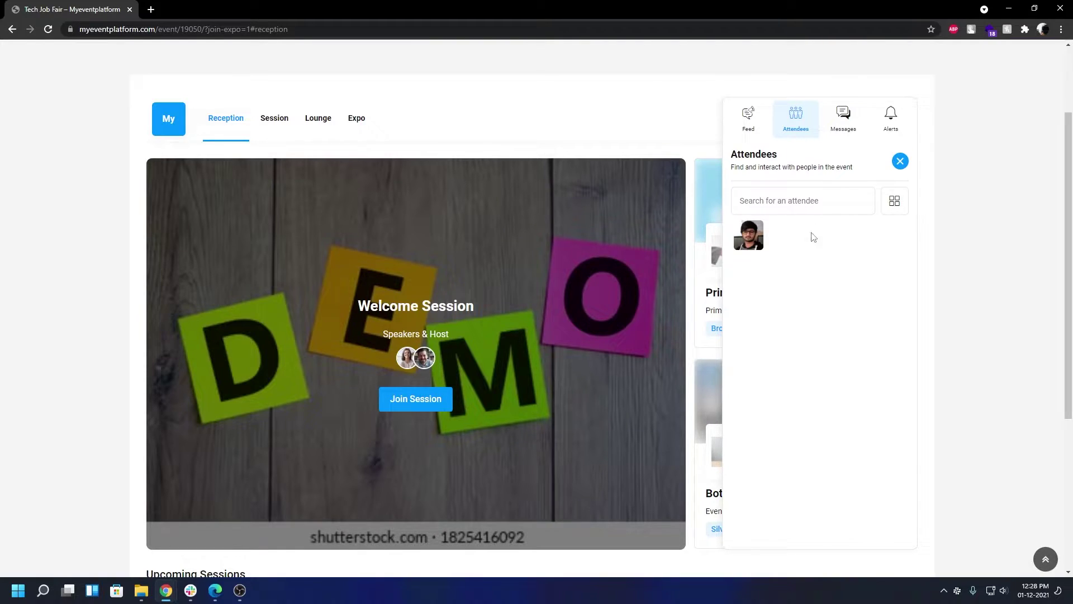
{"action": "left_click", "coordinate": [897, 208]}
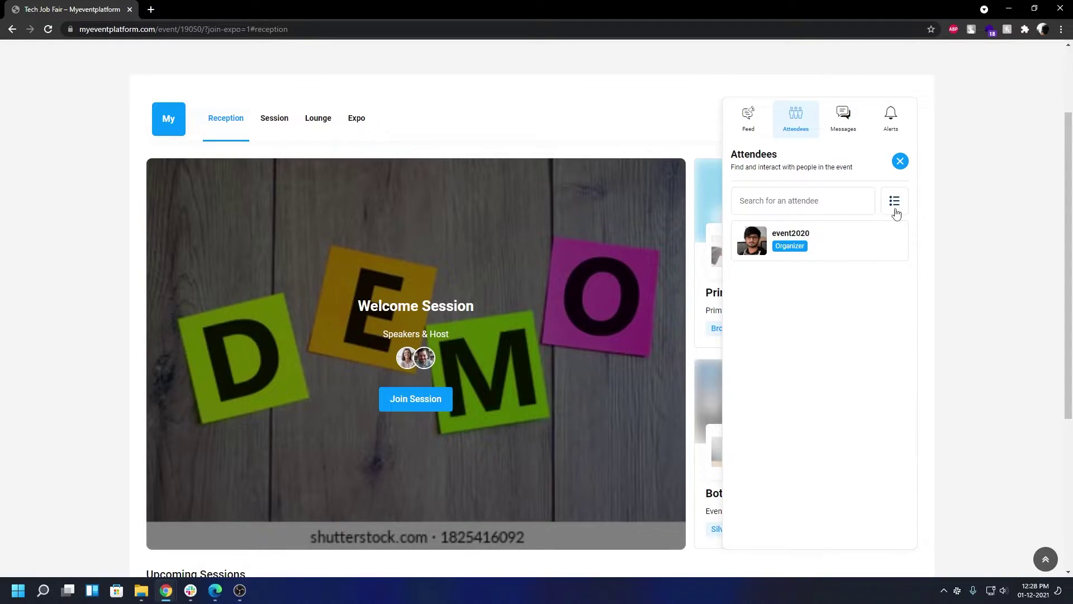
{"action": "left_click", "coordinate": [892, 210]}
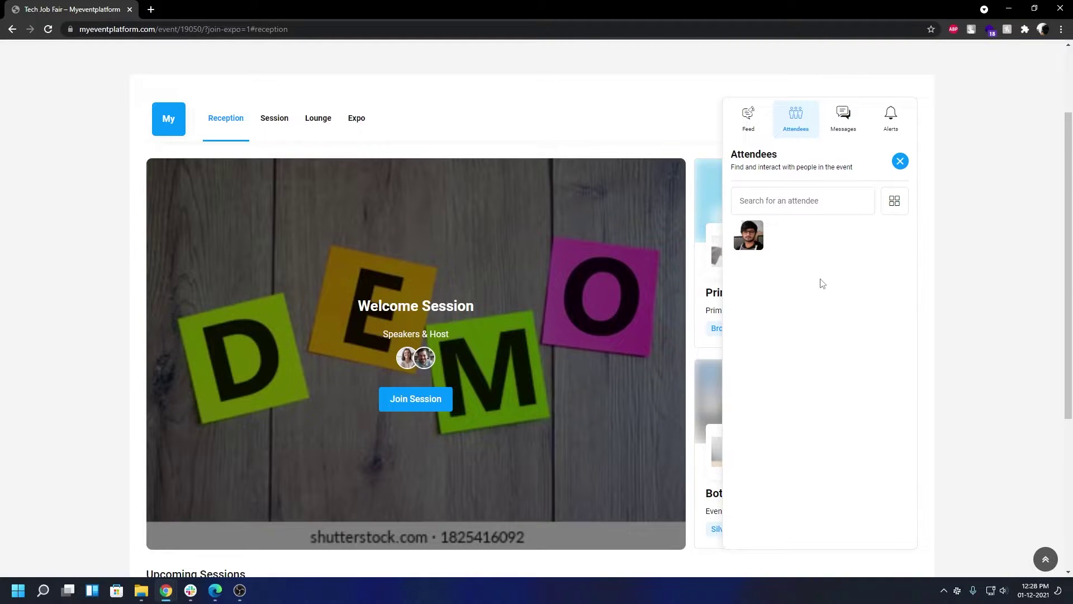
{"action": "left_click", "coordinate": [892, 208]}
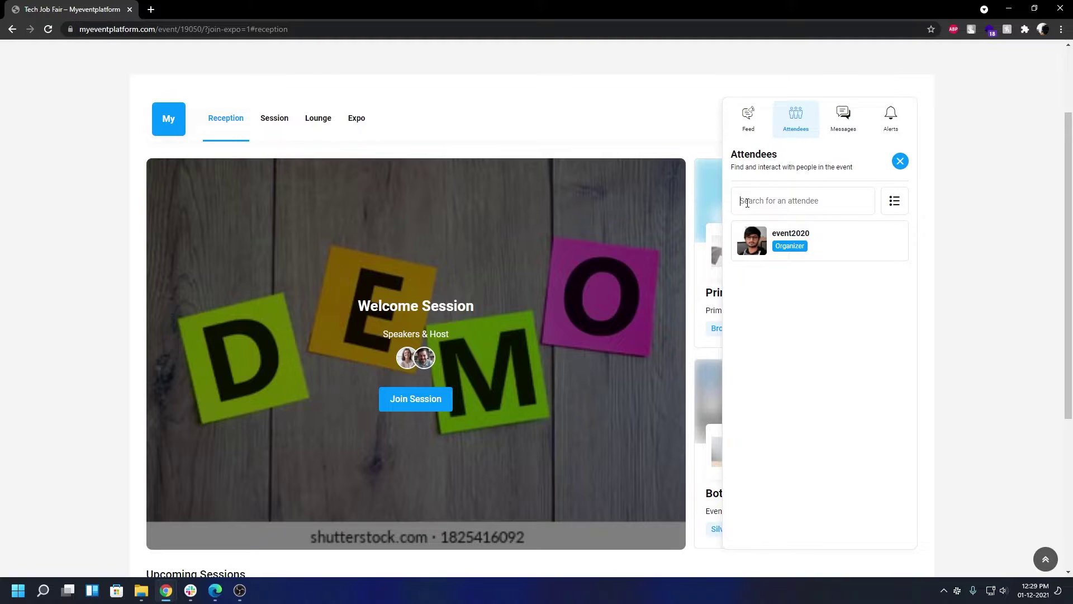
Try searching attendees for 'sdsa' and 'event', clear the search, then start a chat with the organizer.
{"action": "type", "text": "sdsa"}
{"action": "key", "text": "ctrl+a"}
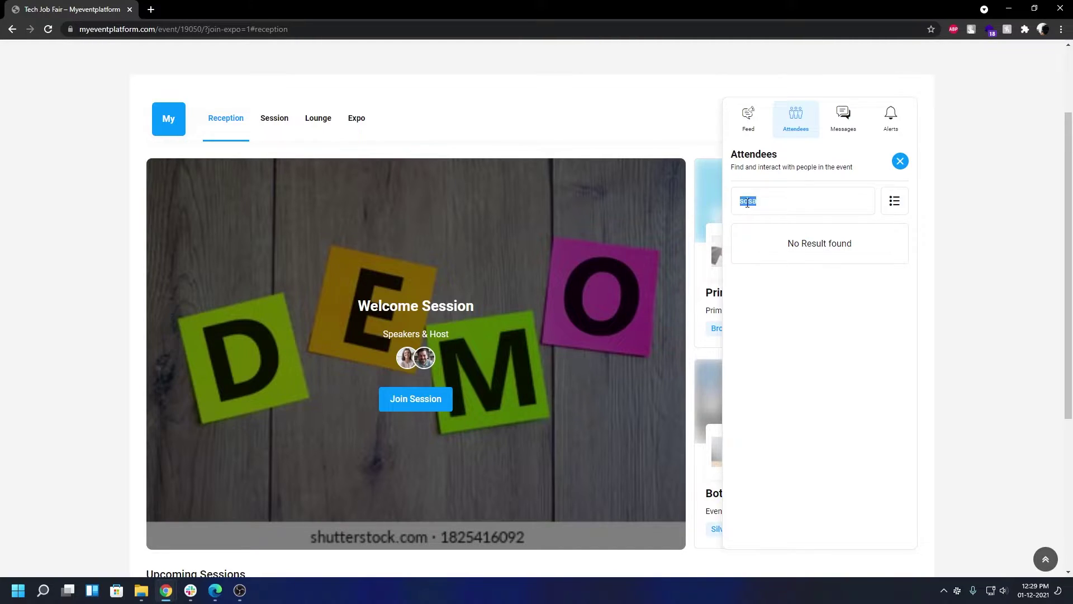
{"action": "key", "text": "BackSpace"}
{"action": "type", "text": "event"}
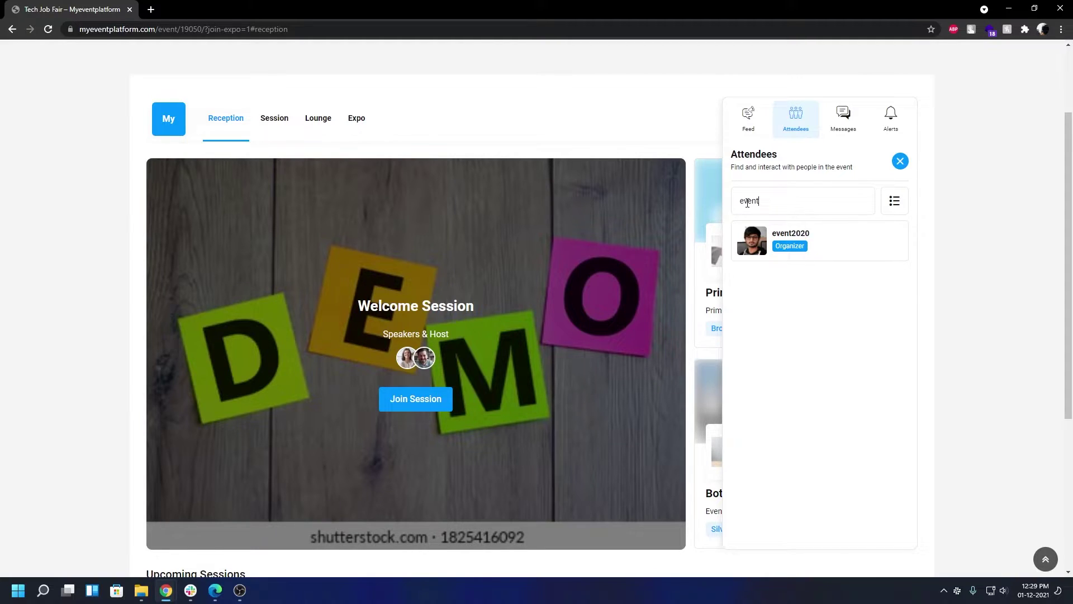
{"action": "key", "text": "ctrl+a"}
{"action": "key", "text": "BackSpace"}
{"action": "left_click", "coordinate": [839, 248]}
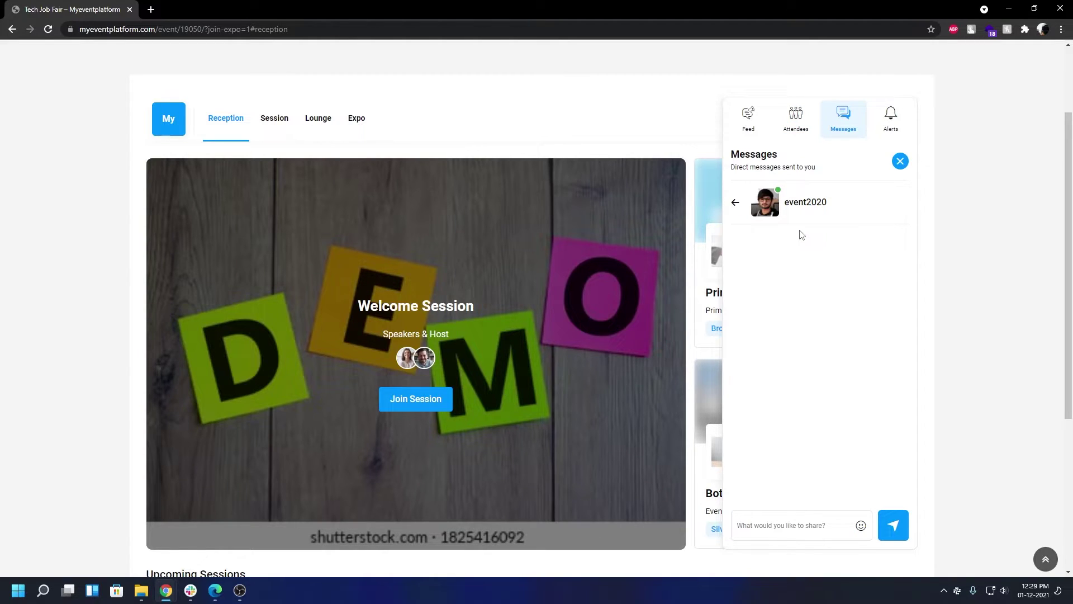
Send the organizer the test message 'tesdstsdsa'.
{"action": "left_click", "coordinate": [818, 522]}
{"action": "type", "text": "tesdstsdsa"}
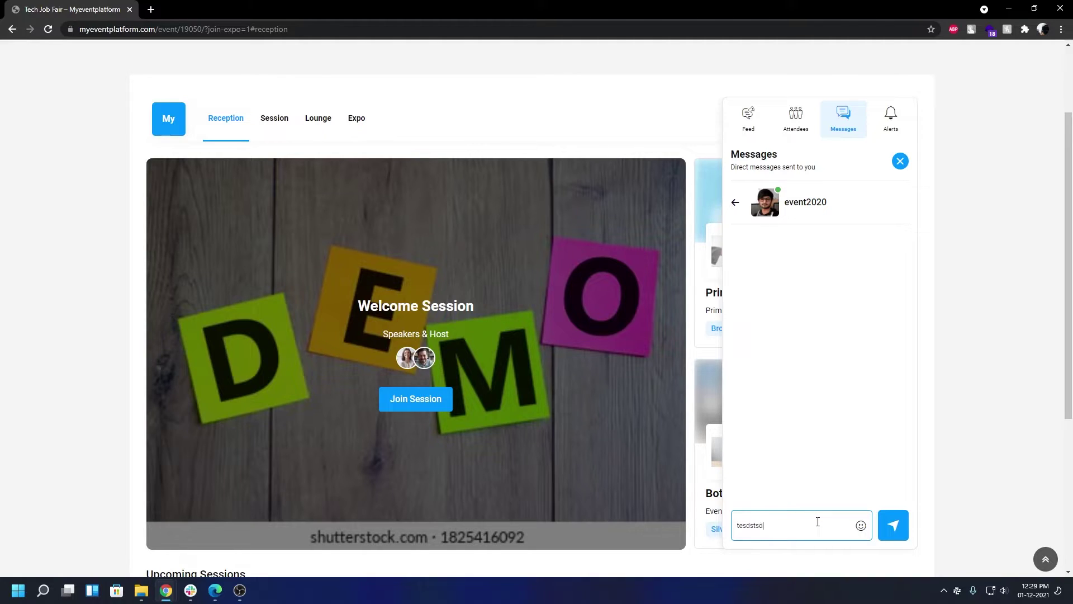
{"action": "key", "text": "Return"}
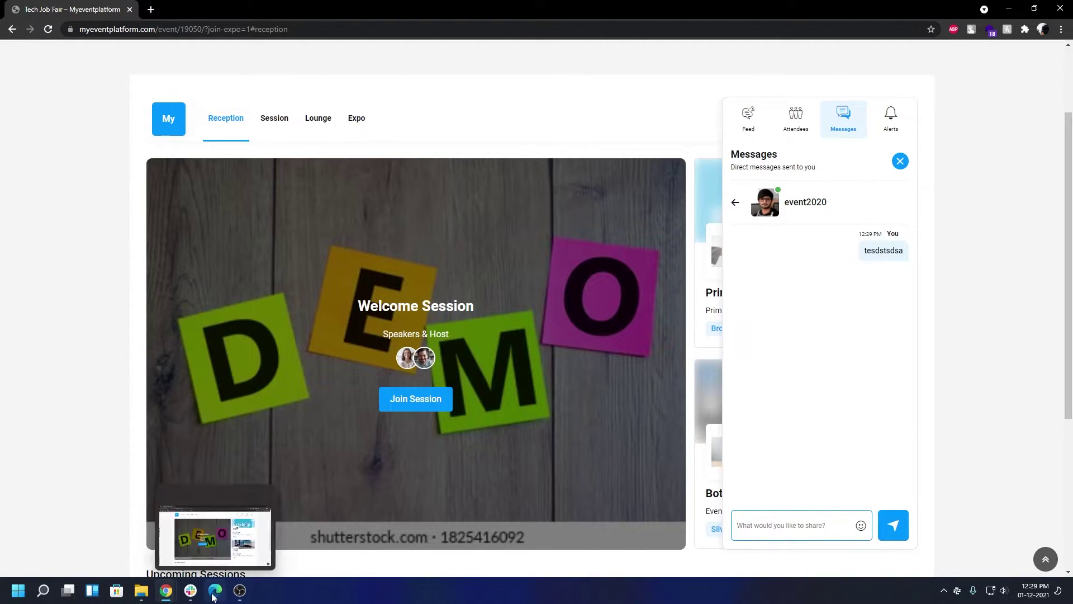
In the organizer's Edge window, open the direct-message conversation with the attendee.
{"action": "left_click", "coordinate": [216, 574]}
{"action": "left_click", "coordinate": [844, 96]}
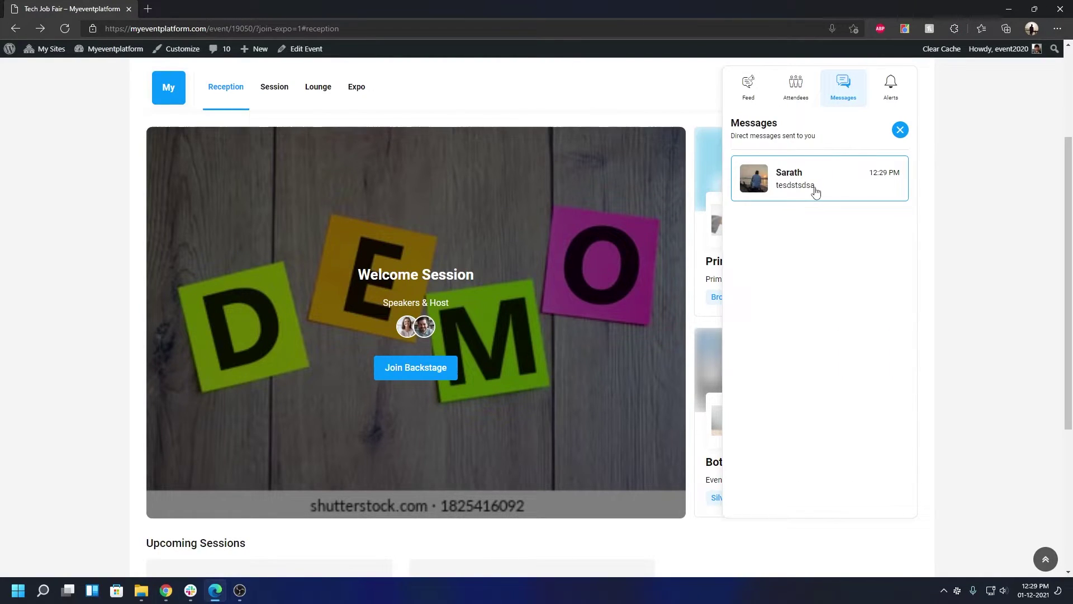
{"action": "left_click_drag", "start_coordinate": [733, 123], "coordinate": [815, 137]}
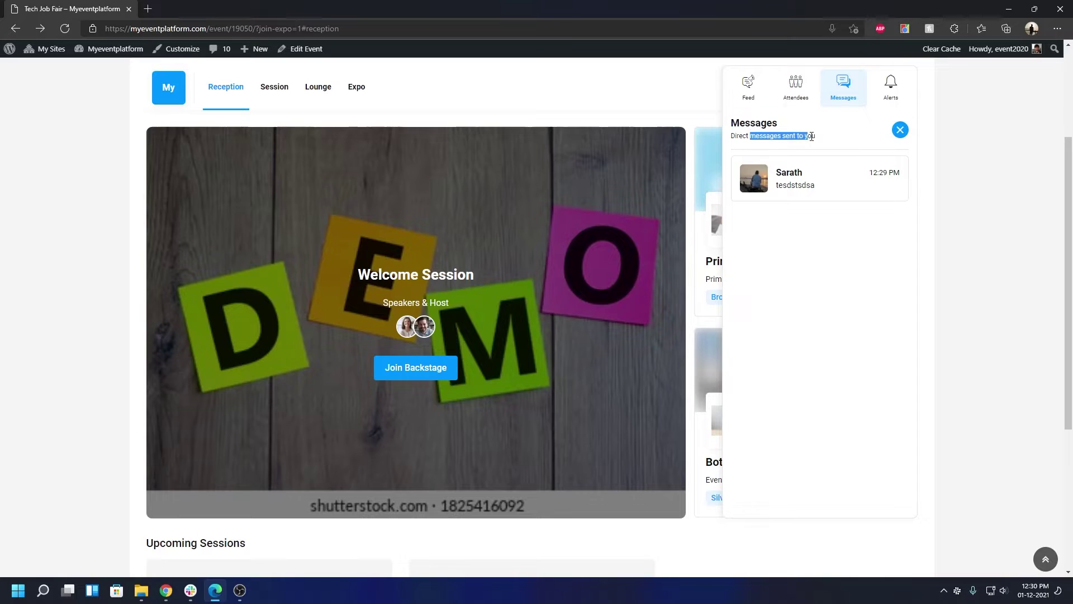
{"action": "left_click", "coordinate": [797, 233]}
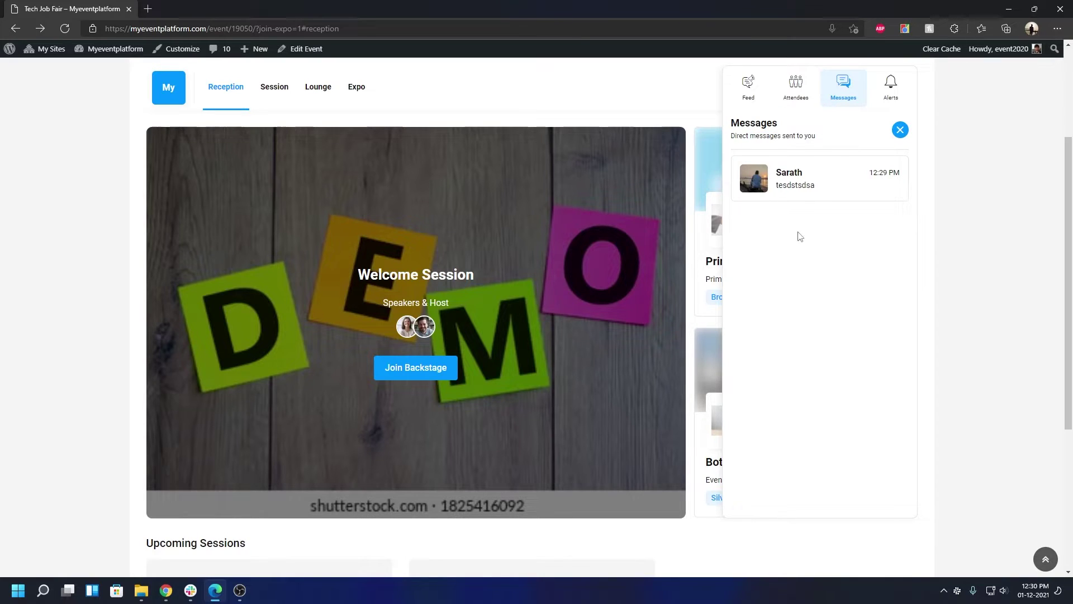
{"action": "left_click", "coordinate": [798, 190]}
Reply as the organizer with 'dsadasd' and 'sdsada', then return to the attendee's window.
{"action": "left_click", "coordinate": [773, 492]}
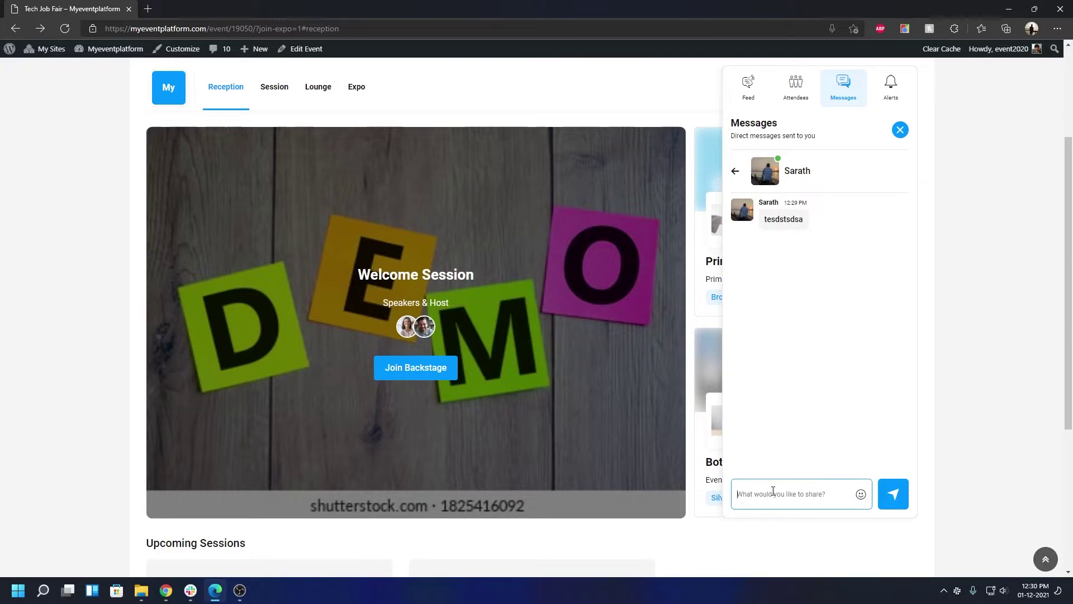
{"action": "type", "text": "dsadasd"}
{"action": "key", "text": "Return"}
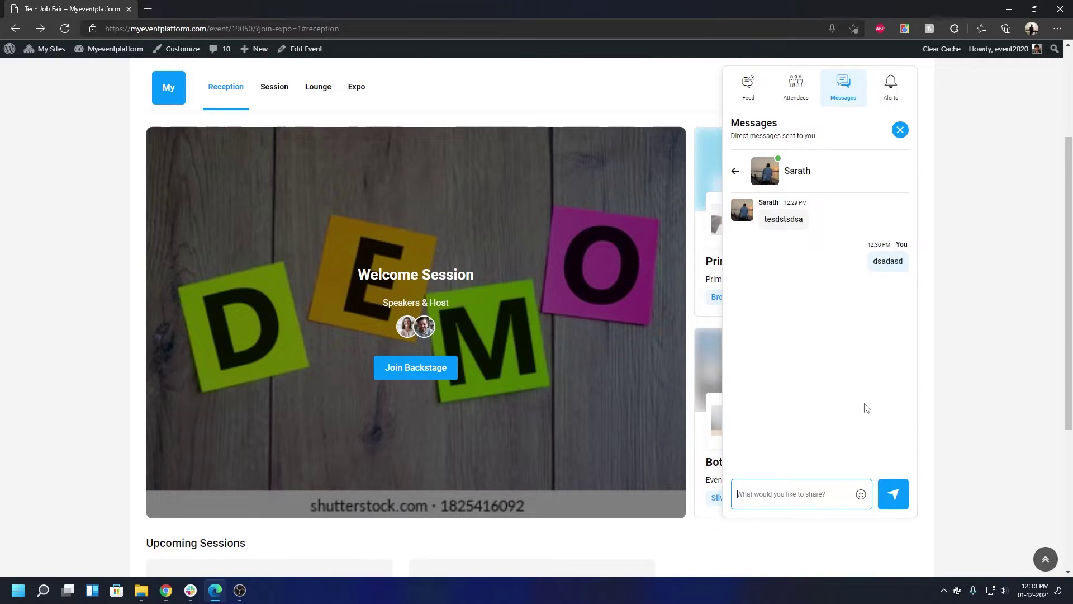
{"action": "type", "text": "sdsada"}
{"action": "key", "text": "Return"}
{"action": "mouse_move", "coordinate": [166, 590]}
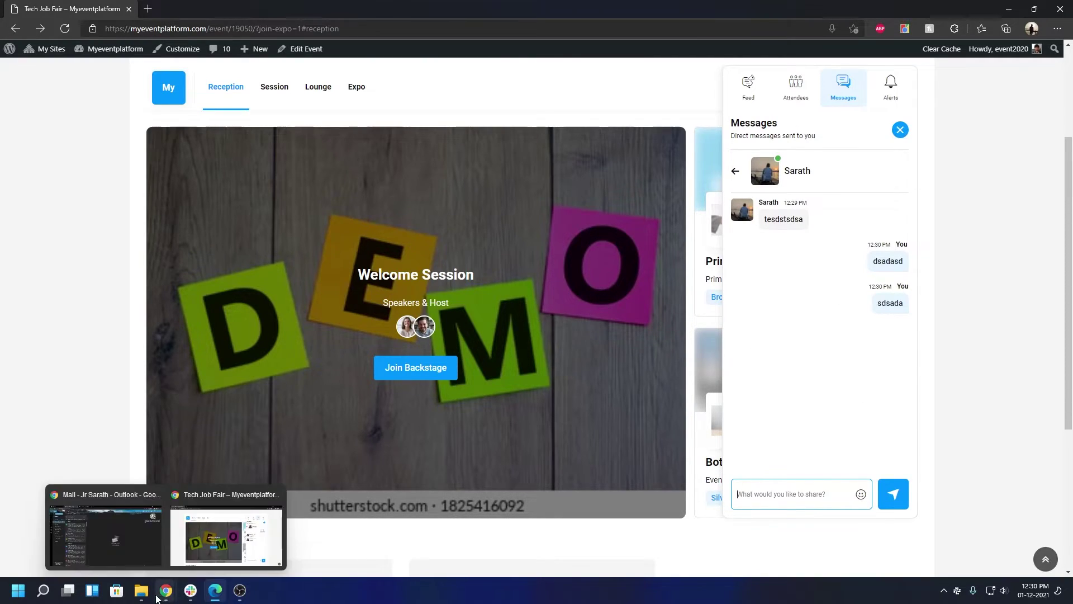
{"action": "left_click", "coordinate": [218, 552]}
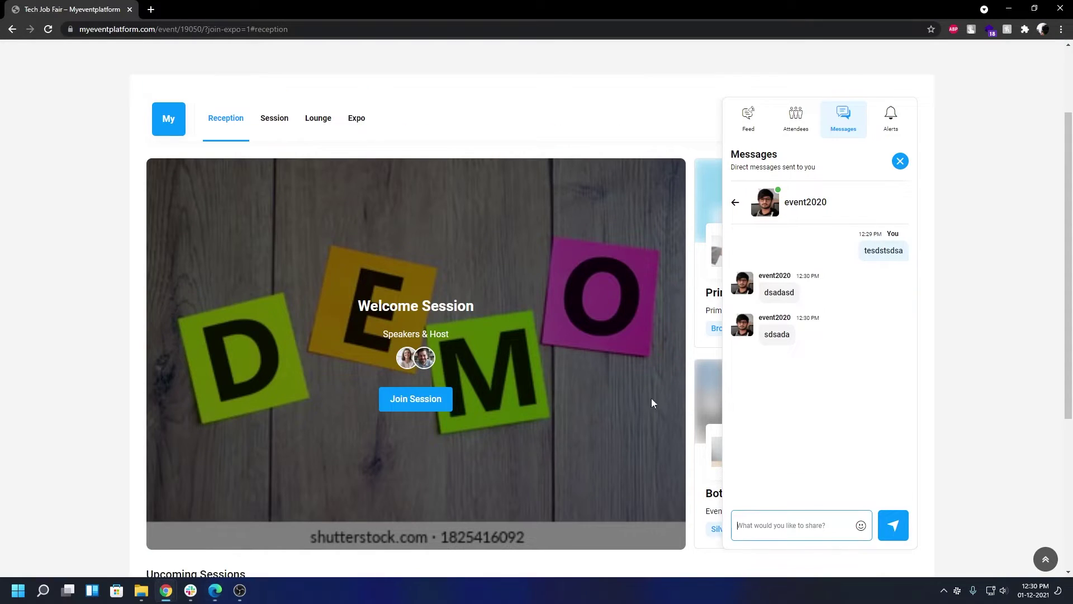
Send the organizer a thumbs-up emoji and confirm it appears in the organizer's Edge chat.
{"action": "left_click", "coordinate": [860, 526]}
{"action": "left_click", "coordinate": [762, 335]}
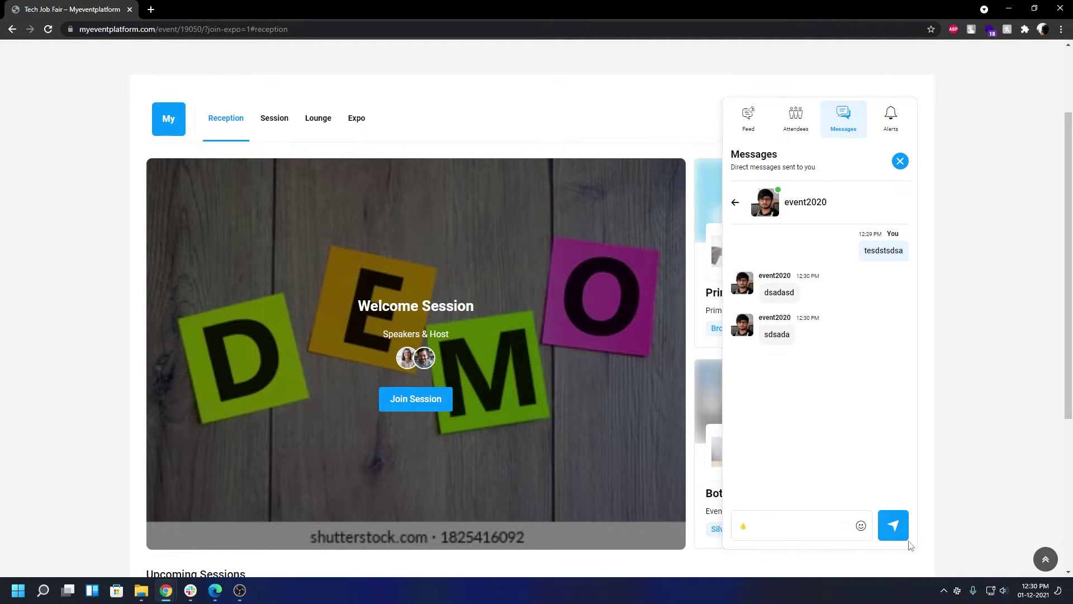
{"action": "left_click", "coordinate": [907, 537]}
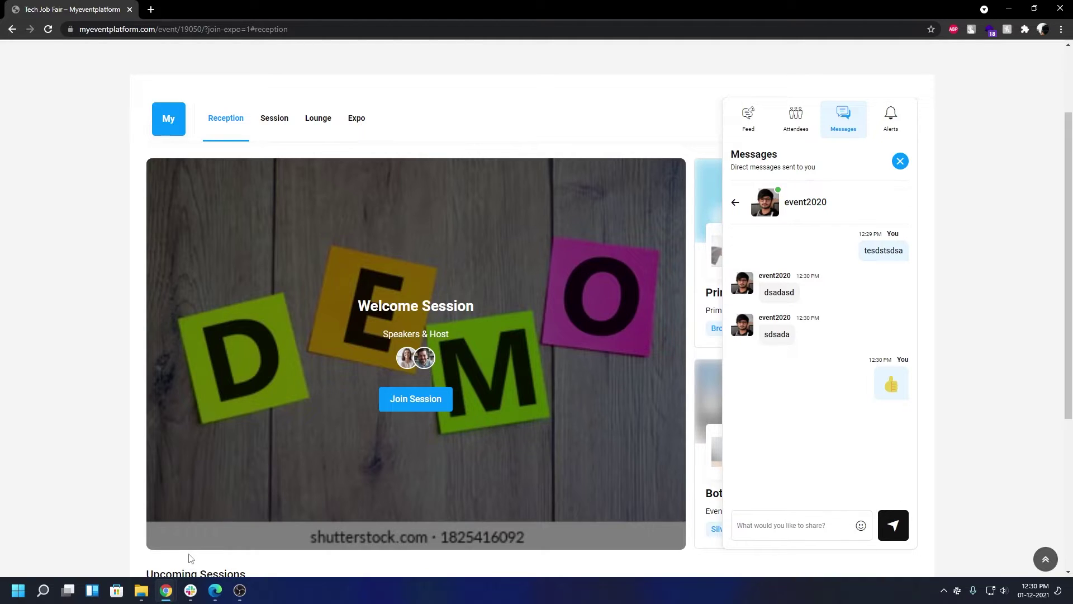
{"action": "left_click", "coordinate": [215, 590]}
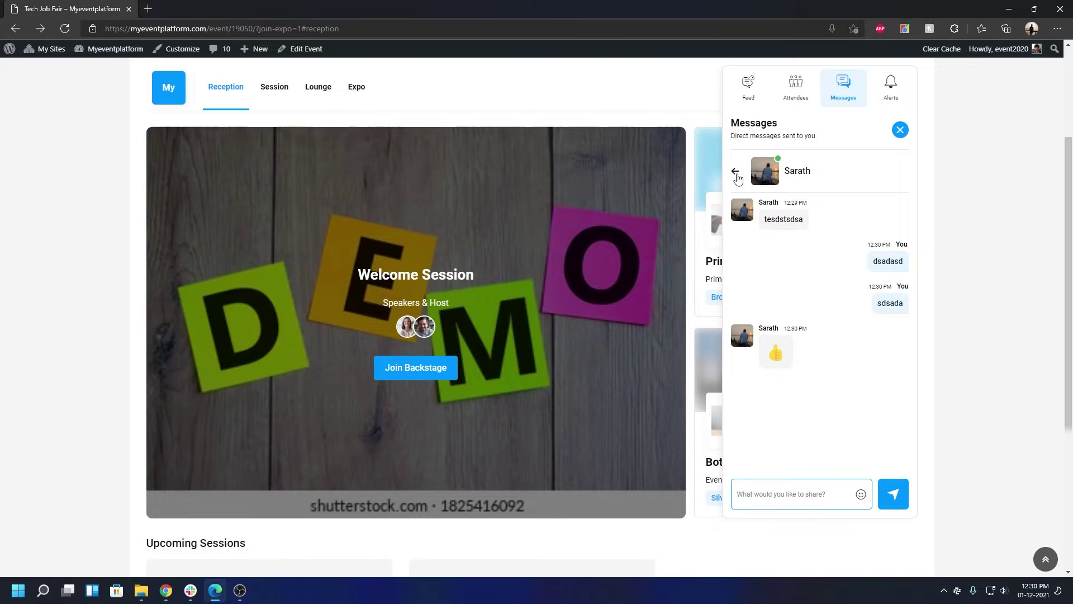
{"action": "left_click", "coordinate": [736, 173]}
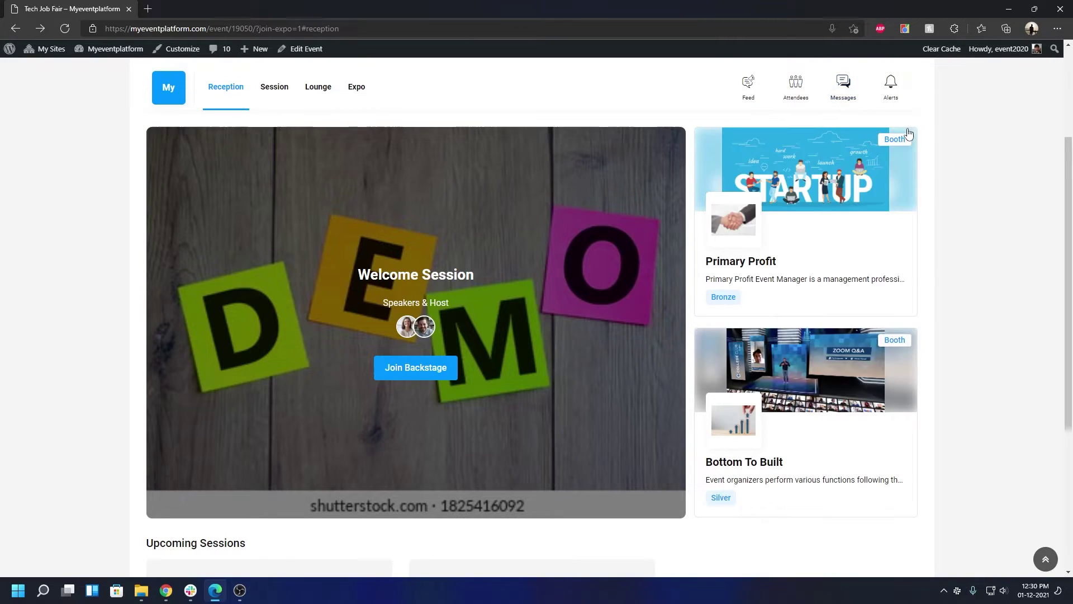
As the organizer, open the other attendee's conversation and send 'test'.
{"action": "left_click", "coordinate": [848, 93]}
{"action": "left_click", "coordinate": [827, 173]}
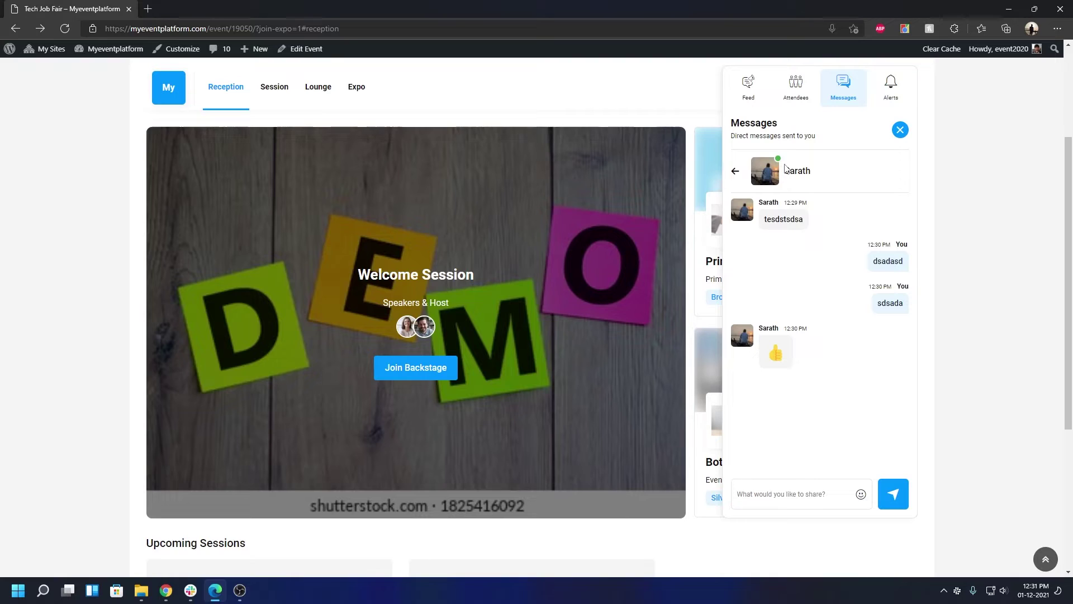
{"action": "left_click", "coordinate": [825, 490]}
{"action": "type", "text": "te"}
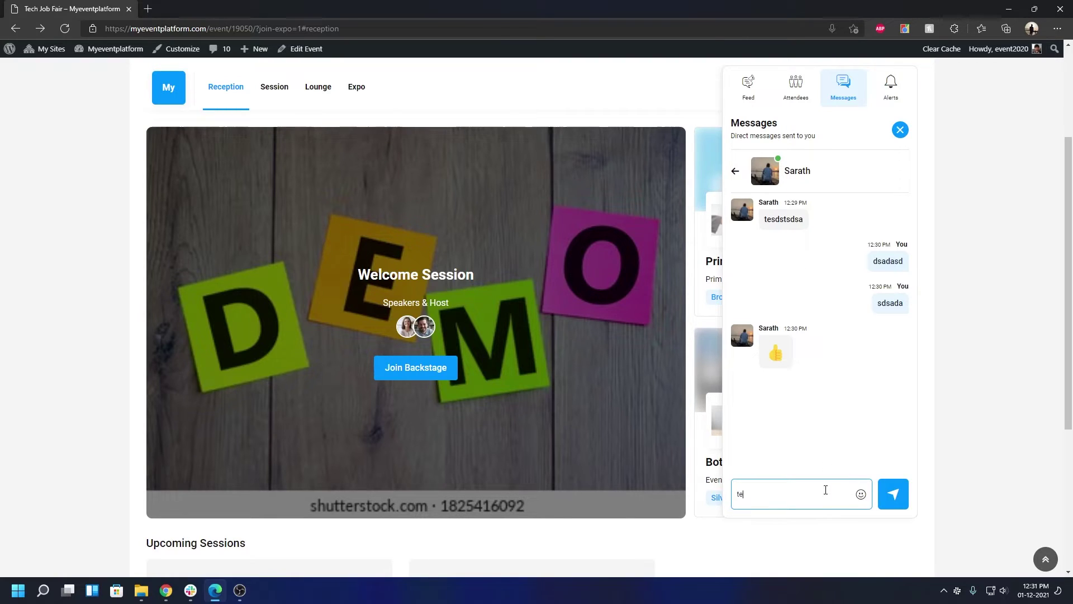
{"action": "type", "text": "st"}
{"action": "key", "text": "Return"}
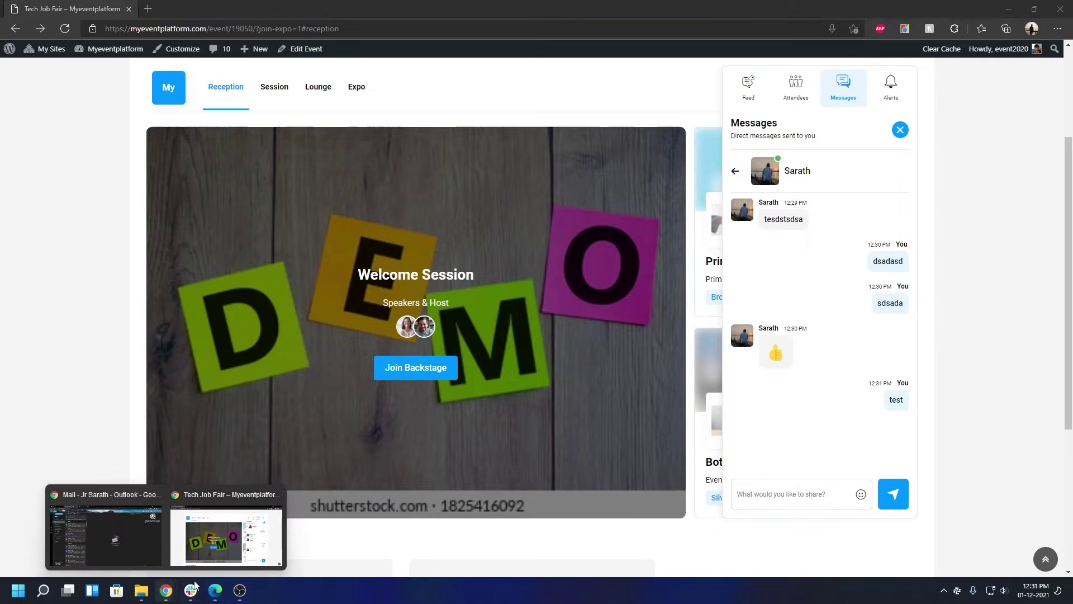
Check the message in the recipient's Chrome window, then close that window so they go offline.
{"action": "left_click", "coordinate": [224, 550]}
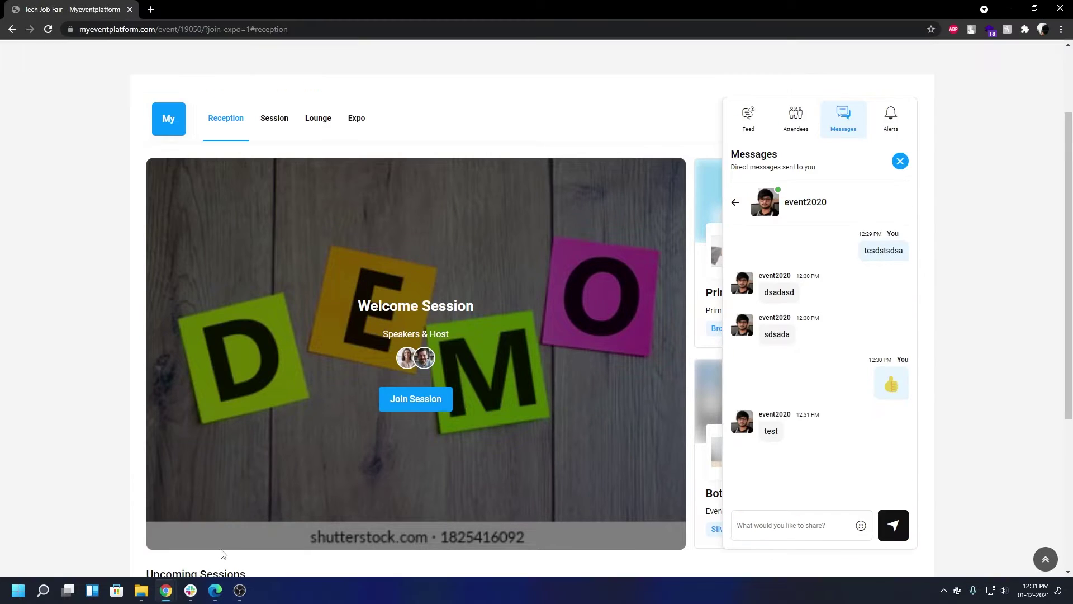
{"action": "left_click", "coordinate": [900, 160]}
{"action": "left_click", "coordinate": [1058, 10]}
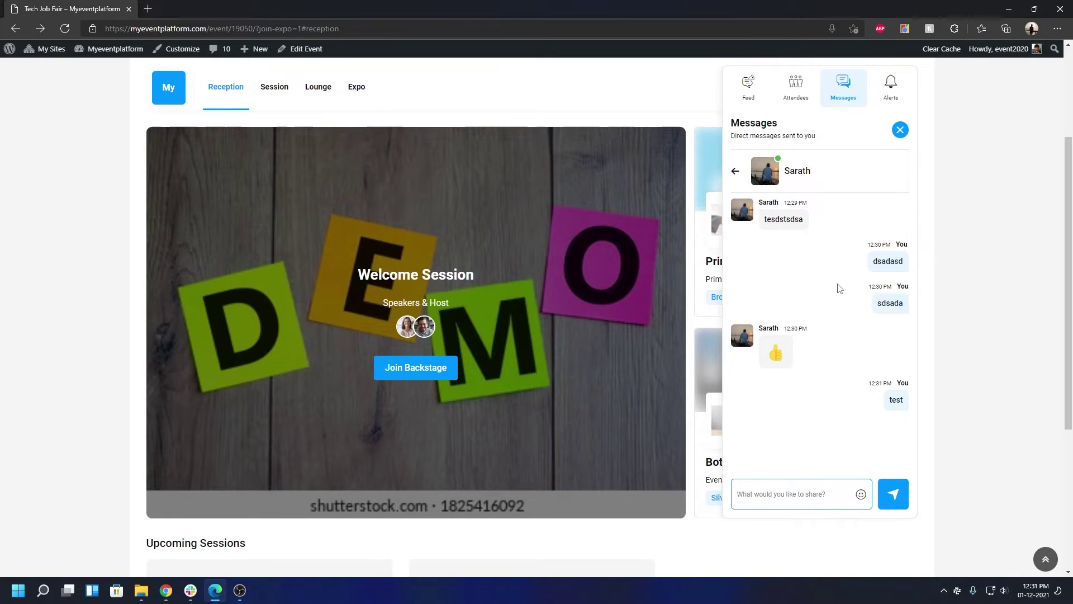
{"action": "left_click", "coordinate": [734, 171]}
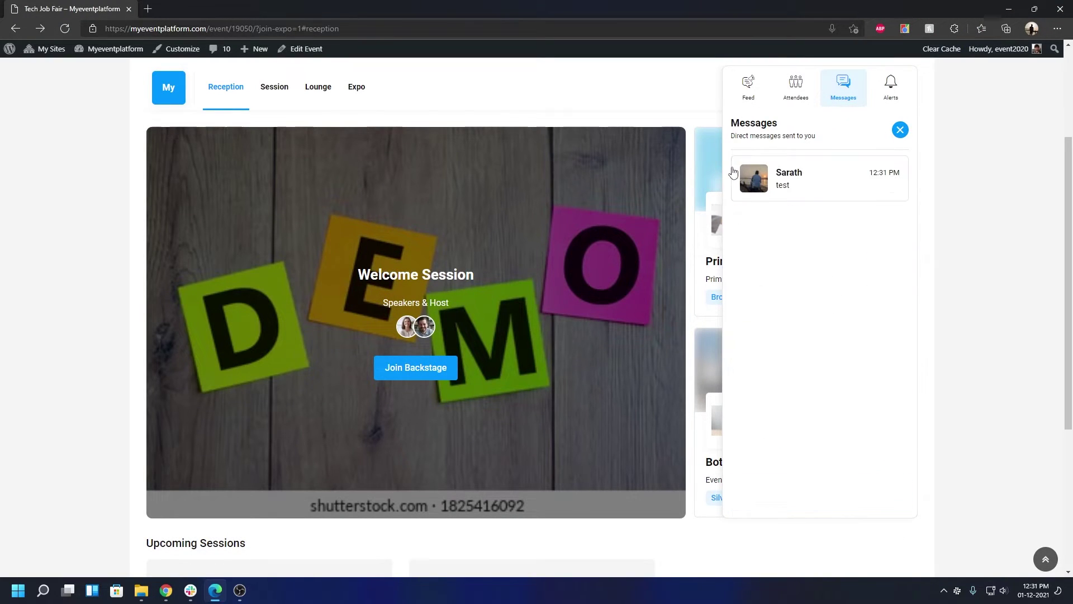
Reopen the other attendee's conversation and send 'sadsadsa' and 'send when offline'.
{"action": "left_click", "coordinate": [776, 193]}
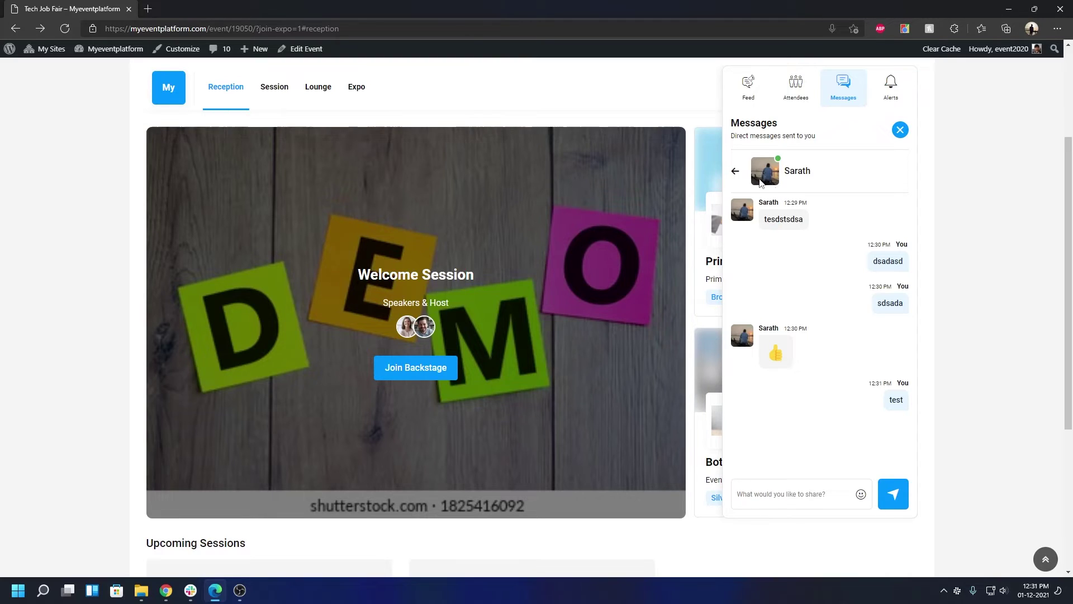
{"action": "left_click", "coordinate": [787, 492]}
{"action": "type", "text": "sadsadsa"}
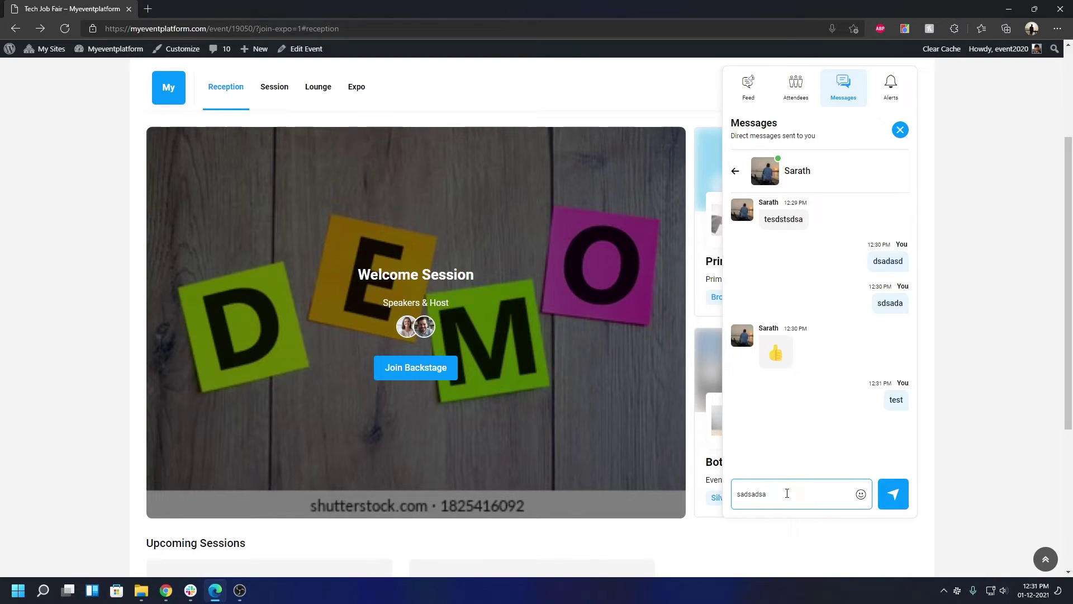
{"action": "key", "text": "Return"}
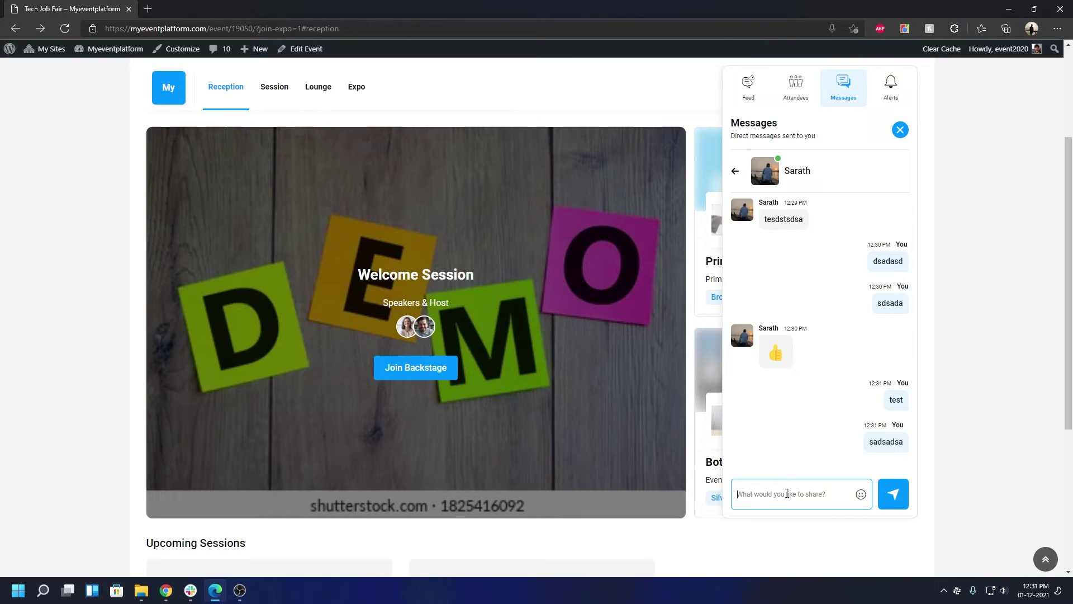
{"action": "type", "text": "send when offline"}
{"action": "key", "text": "Return"}
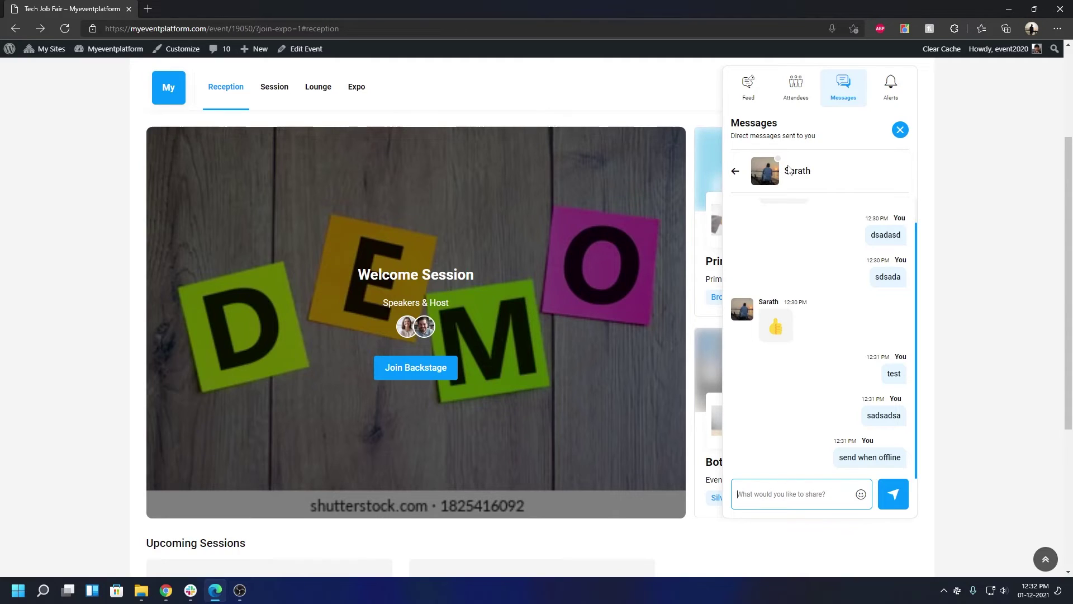
Send two more messages, 'test' and 'offline', while the recipient is offline.
{"action": "left_click", "coordinate": [792, 495]}
{"action": "type", "text": "test"}
{"action": "key", "text": "Return"}
{"action": "type", "text": "offl"}
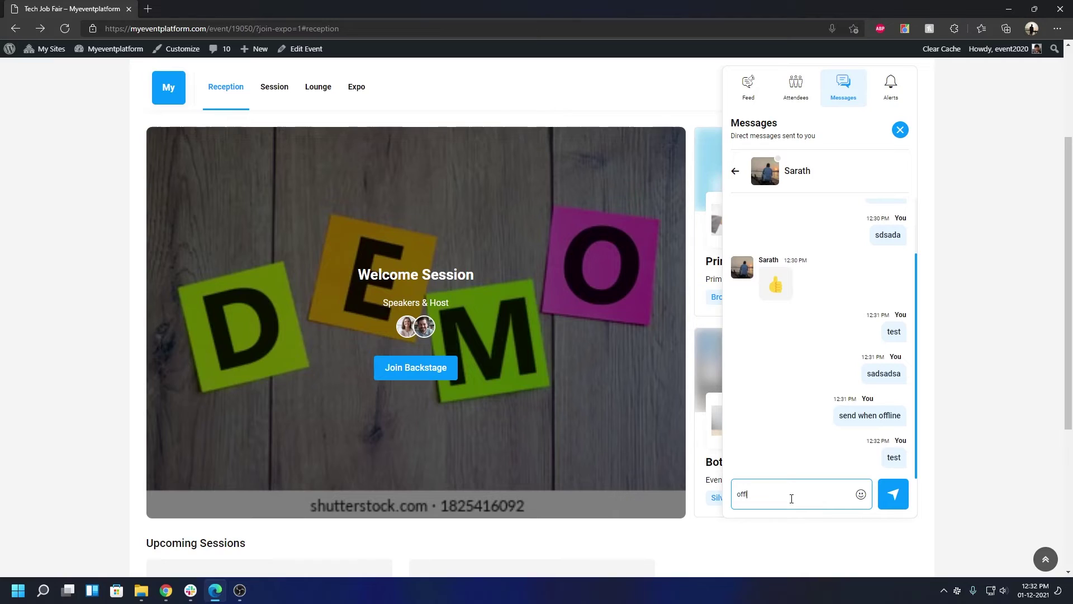
{"action": "type", "text": "ine"}
{"action": "key", "text": "Return"}
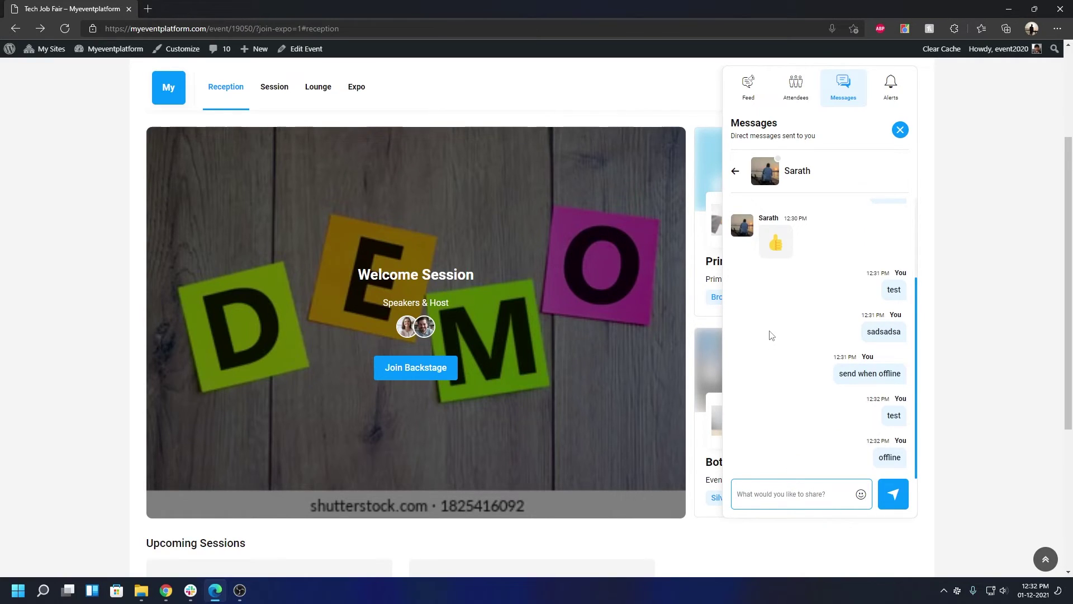
{"action": "key", "text": "alt+Tab"}
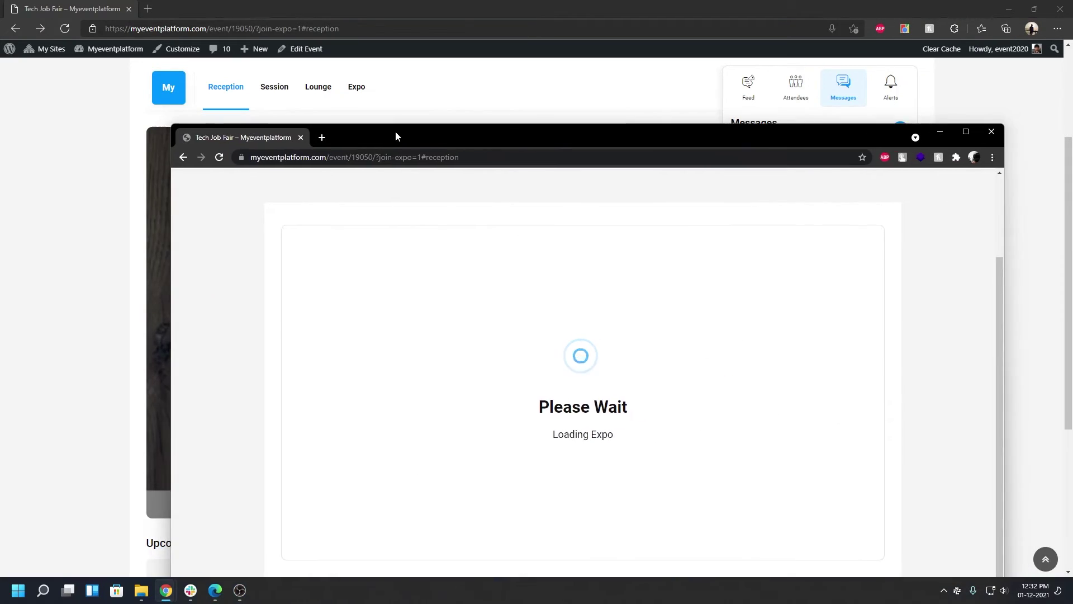
Maximize the recipient's Chrome window and open their conversation with the sender.
{"action": "double_click", "coordinate": [395, 134]}
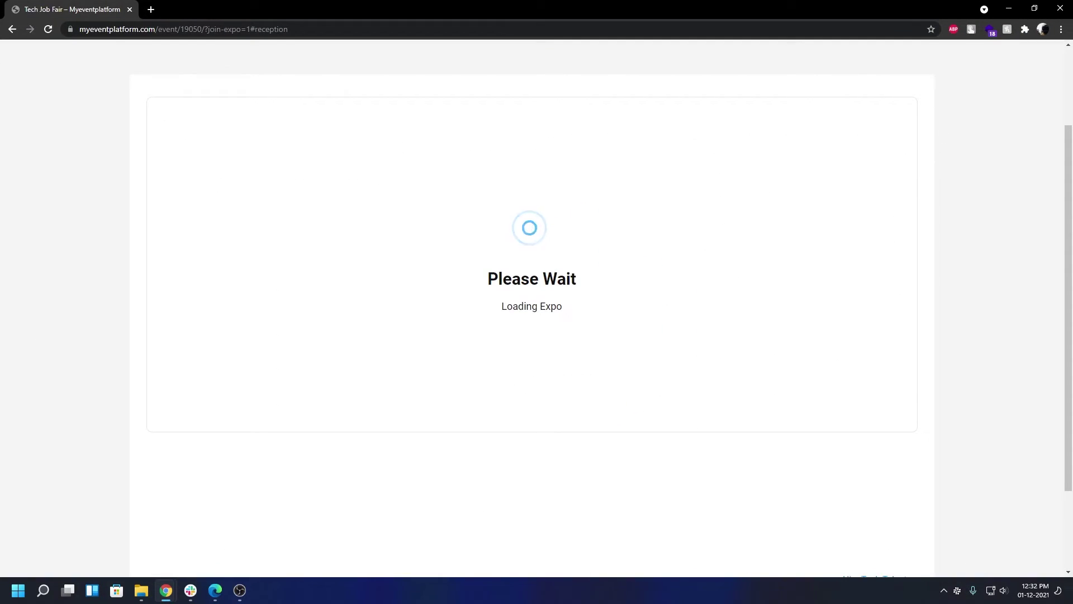
{"action": "key", "text": "alt+Tab"}
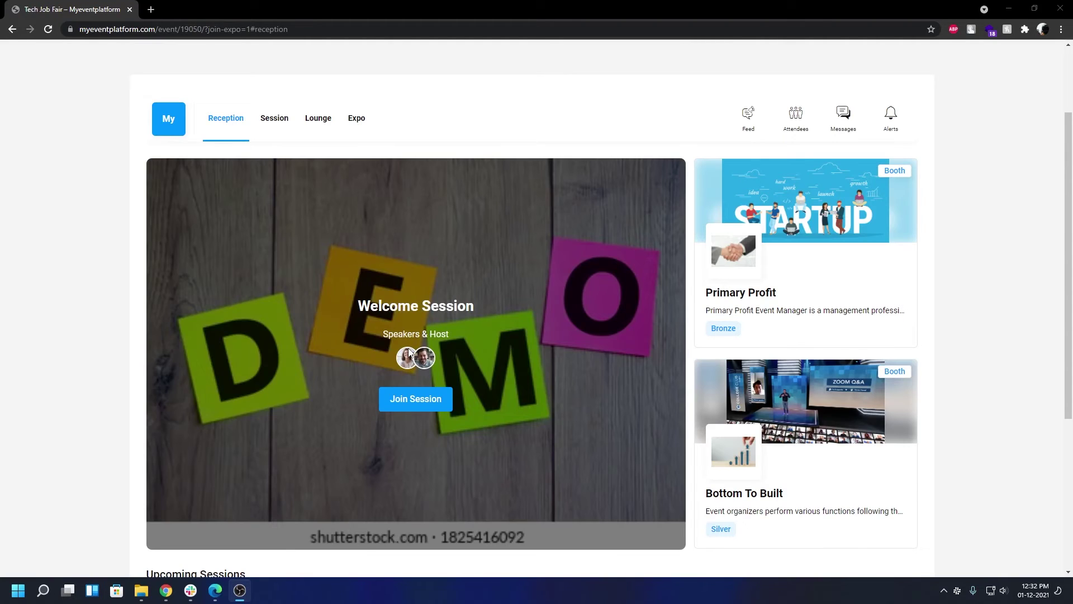
{"action": "left_click", "coordinate": [834, 129]}
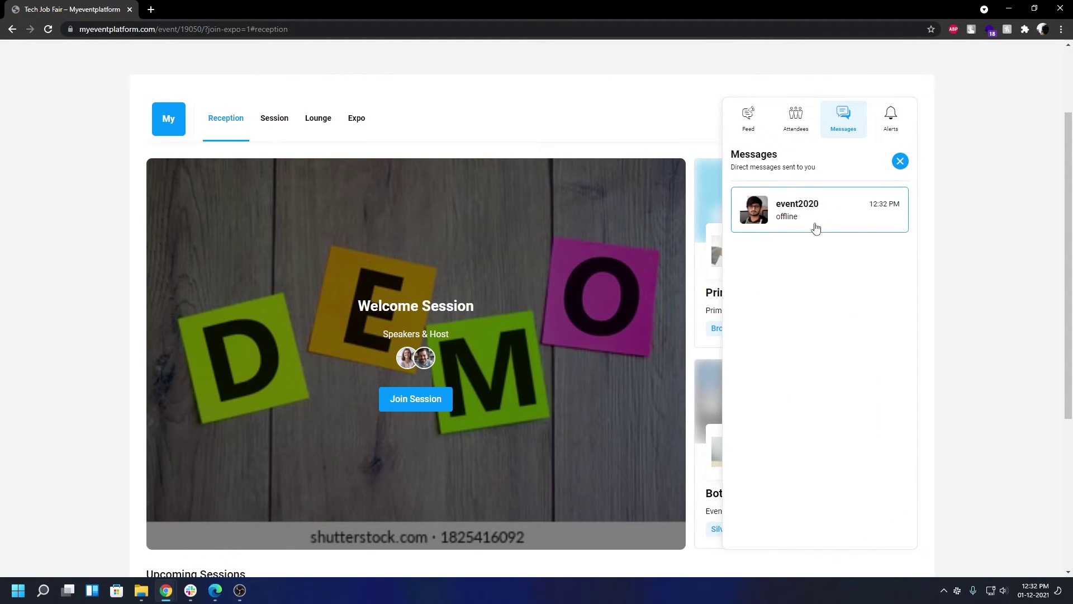
{"action": "left_click", "coordinate": [819, 206]}
Review the messages received while offline, including 'send when offline' and 'offline', then return to the sender.
{"action": "left_click_drag", "start_coordinate": [768, 404], "coordinate": [815, 403]}
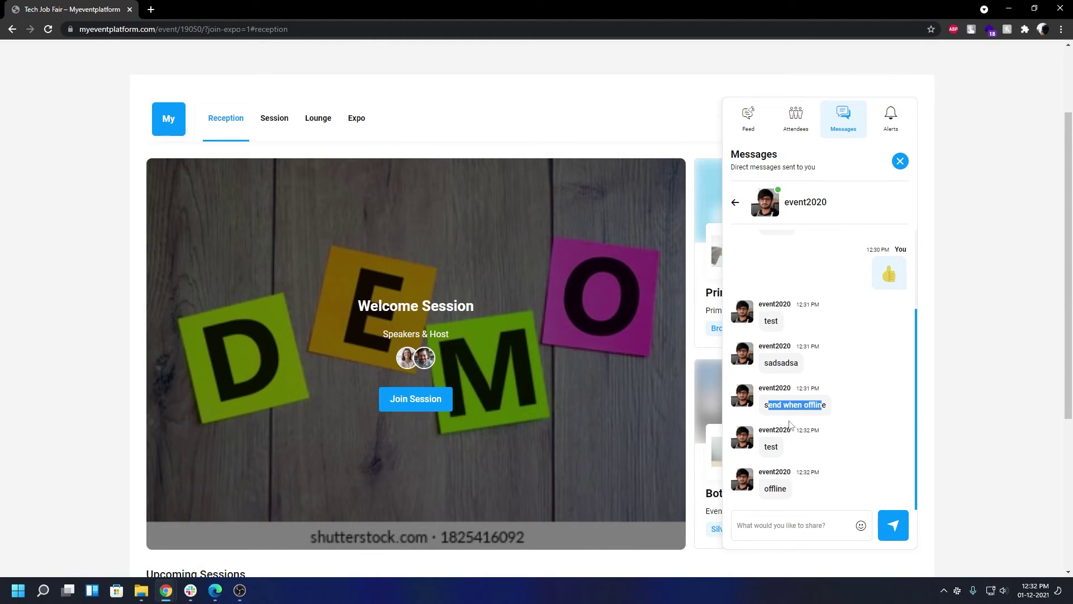
{"action": "double_click", "coordinate": [769, 447]}
{"action": "double_click", "coordinate": [771, 489]}
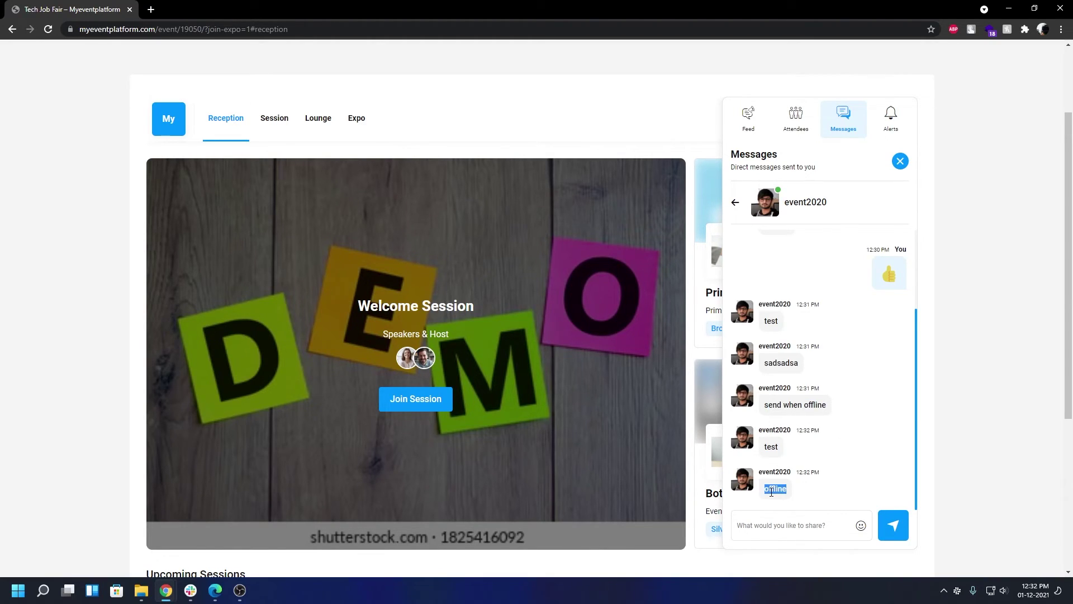
{"action": "left_click", "coordinate": [828, 376]}
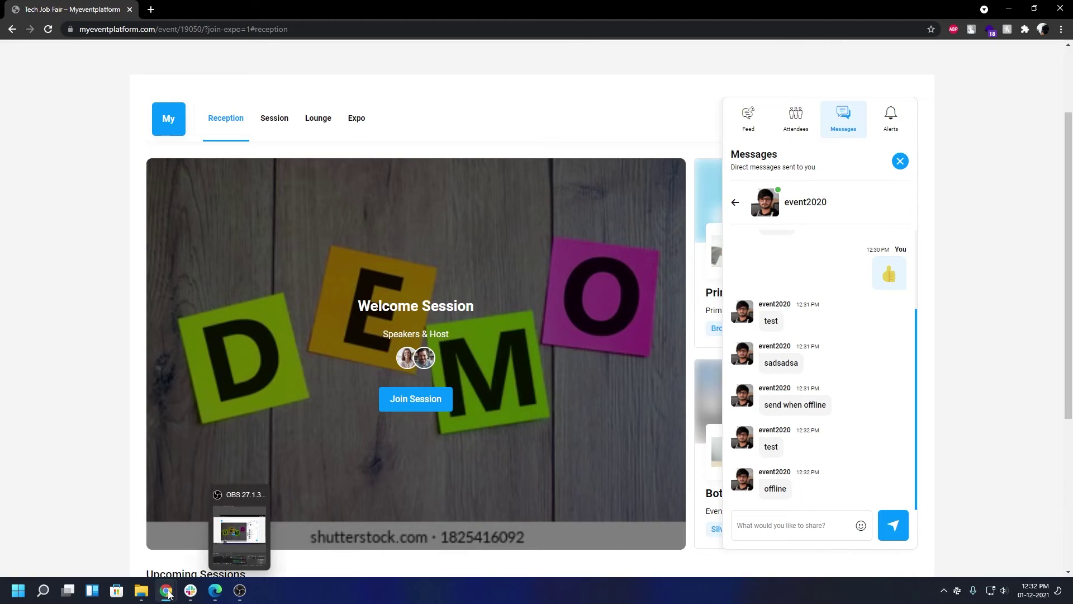
{"action": "left_click", "coordinate": [215, 590]}
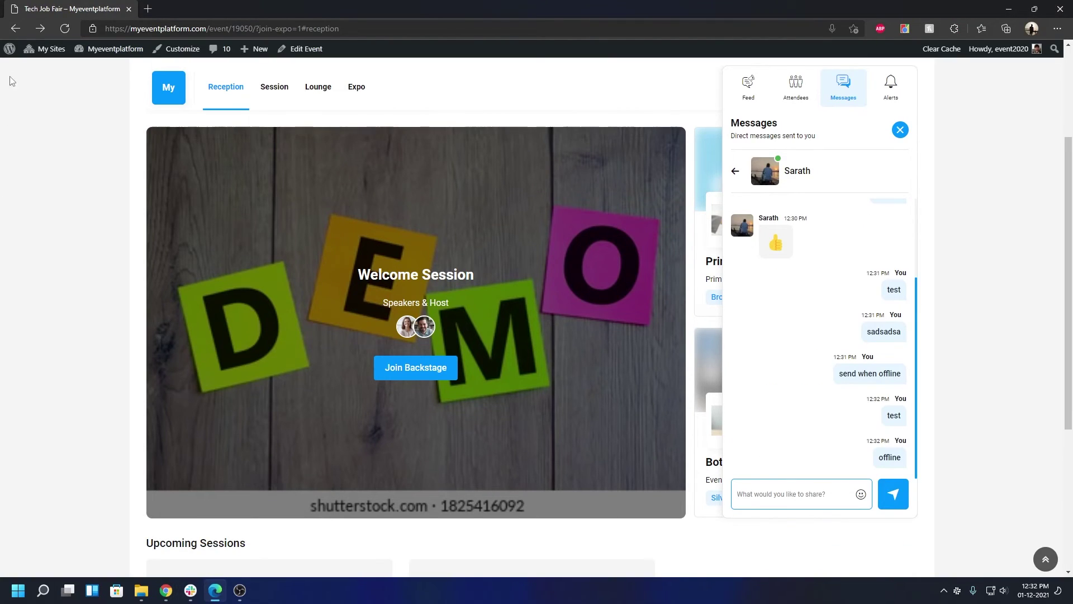